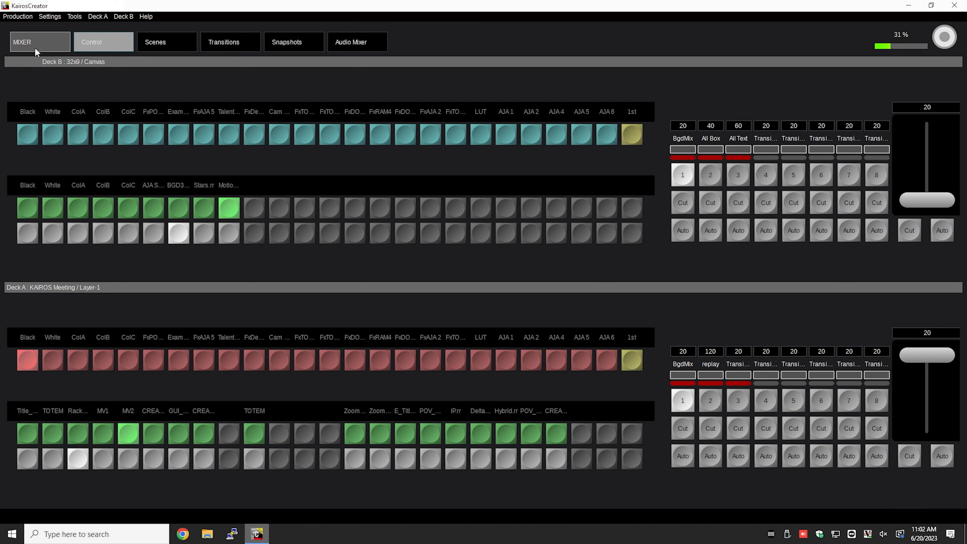
- Set the audio source of the IP-Out1 aux bus (TEAMS & RACK MON) to the AJA 1 input in the aux configuration
{"action": "left_click", "coordinate": [35, 47]}
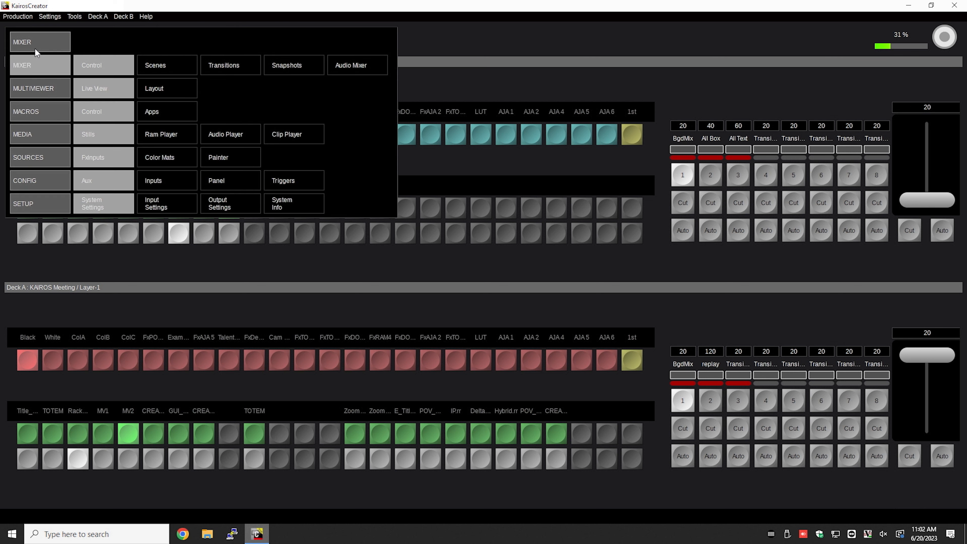
{"action": "left_click", "coordinate": [106, 182]}
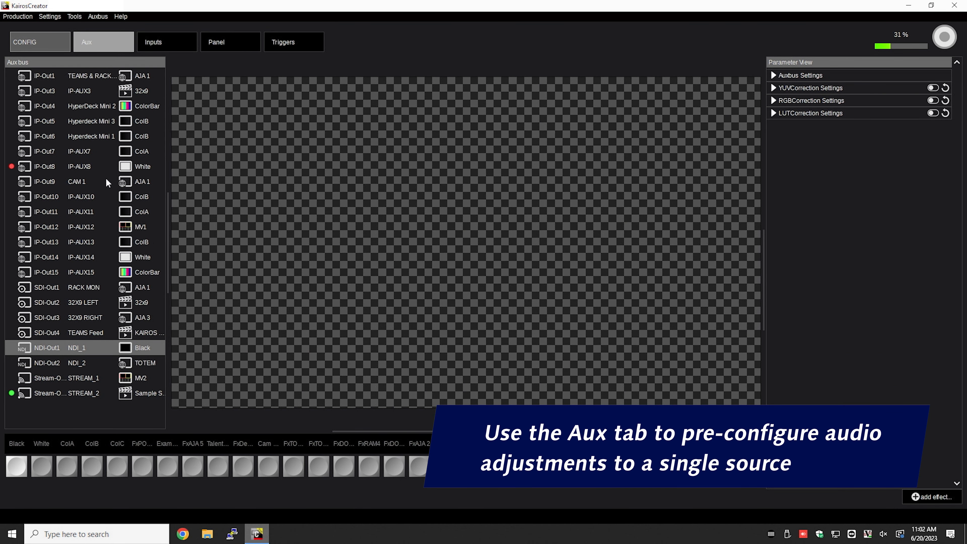
{"action": "left_click", "coordinate": [45, 76]}
{"action": "left_click", "coordinate": [773, 75]}
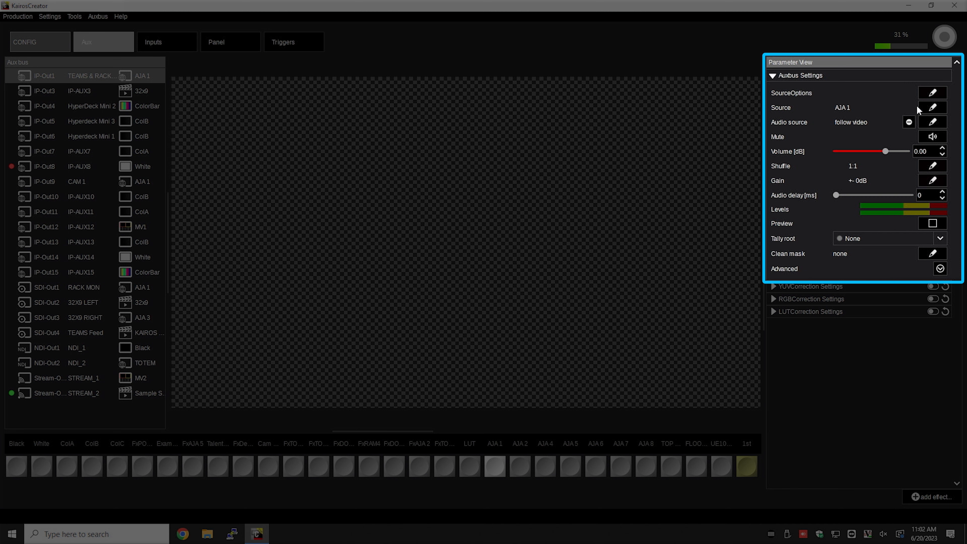
{"action": "left_click", "coordinate": [933, 108]}
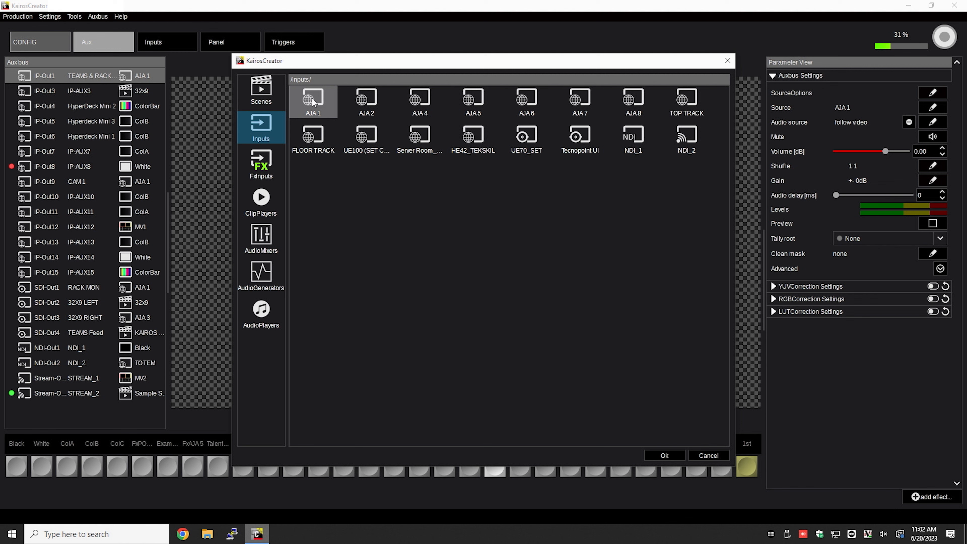
{"action": "left_click", "coordinate": [313, 102]}
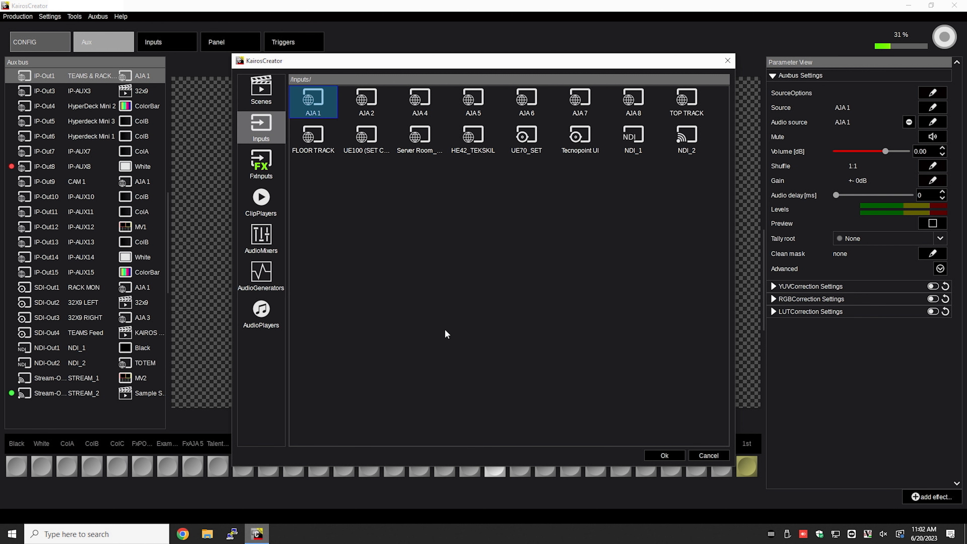
{"action": "left_click", "coordinate": [673, 454]}
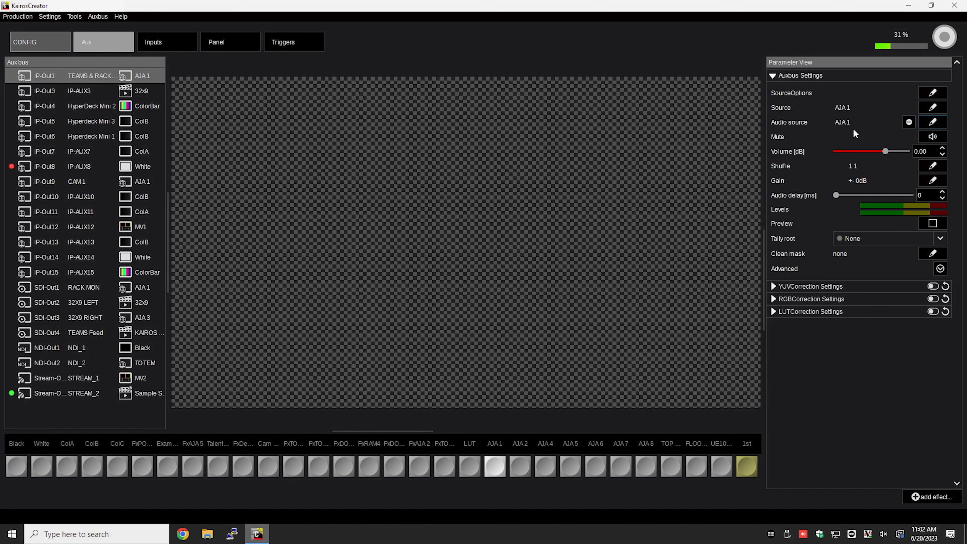
- Route input 2 to outputs 3 through 6 in the aux bus's channel shuffle matrix, and reset the matrix to default
{"action": "left_click", "coordinate": [933, 166]}
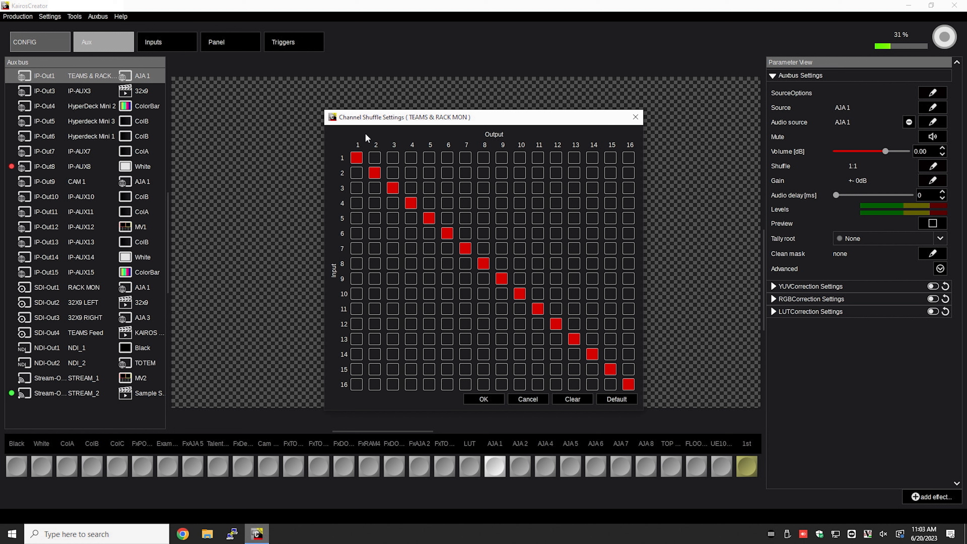
{"action": "left_click", "coordinate": [393, 173]}
{"action": "left_click", "coordinate": [411, 173]}
{"action": "left_click", "coordinate": [429, 172]}
{"action": "left_click", "coordinate": [448, 173]}
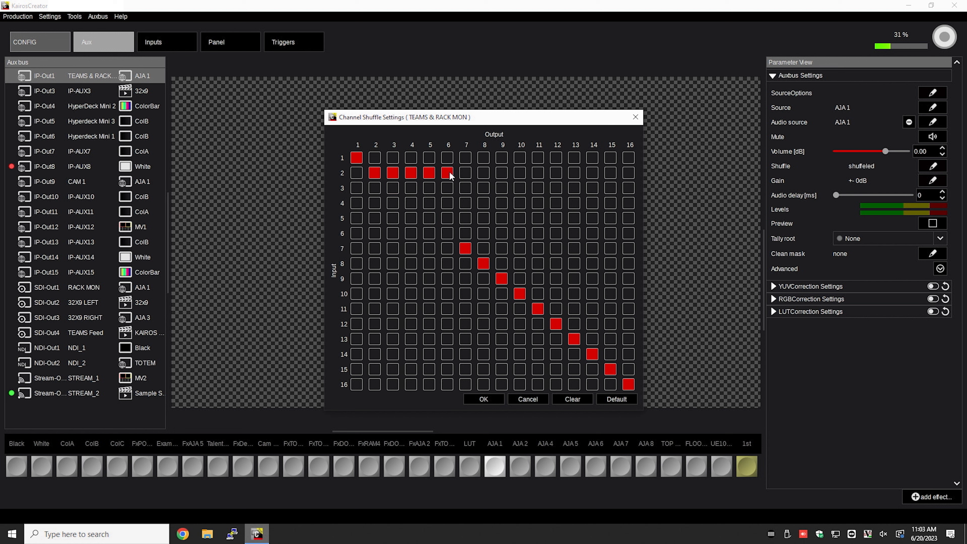
{"action": "left_click", "coordinate": [625, 400]}
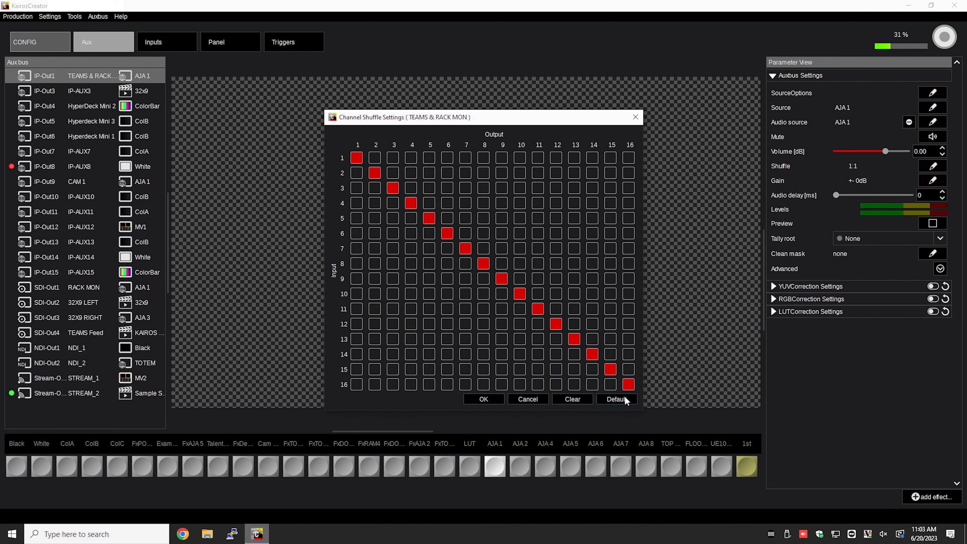
- Clear every routing in the aux bus's channel shuffle matrix, and restore and accept the default mapping
{"action": "left_click", "coordinate": [576, 400]}
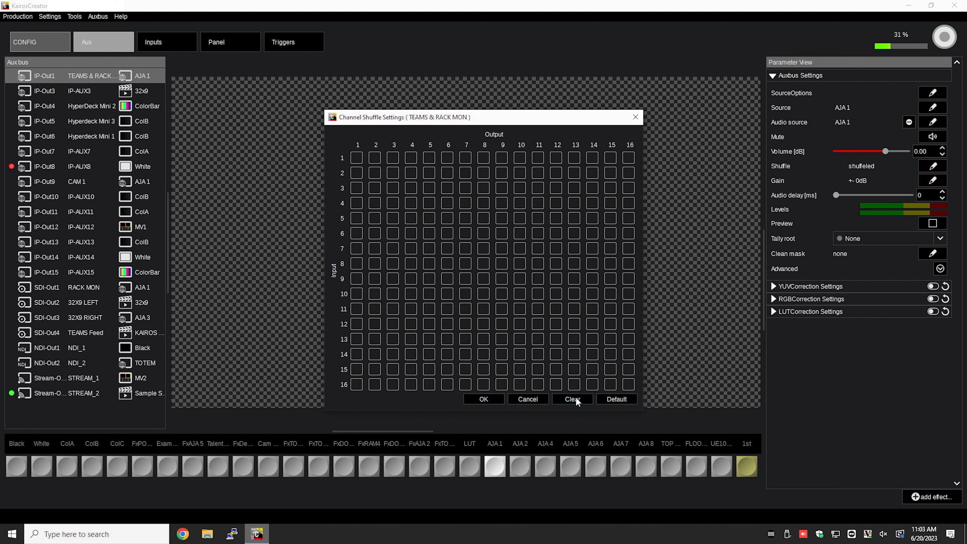
{"action": "left_click", "coordinate": [621, 400]}
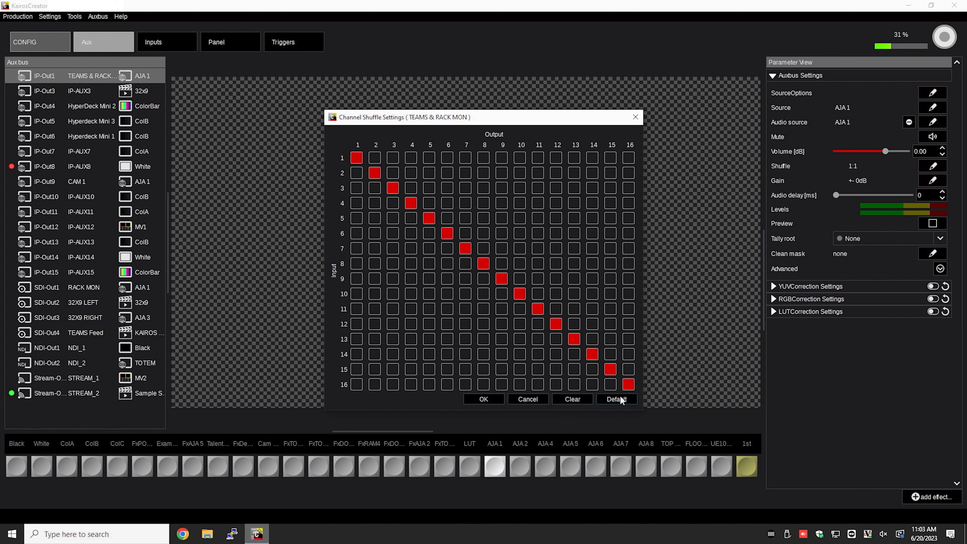
{"action": "left_click", "coordinate": [483, 400]}
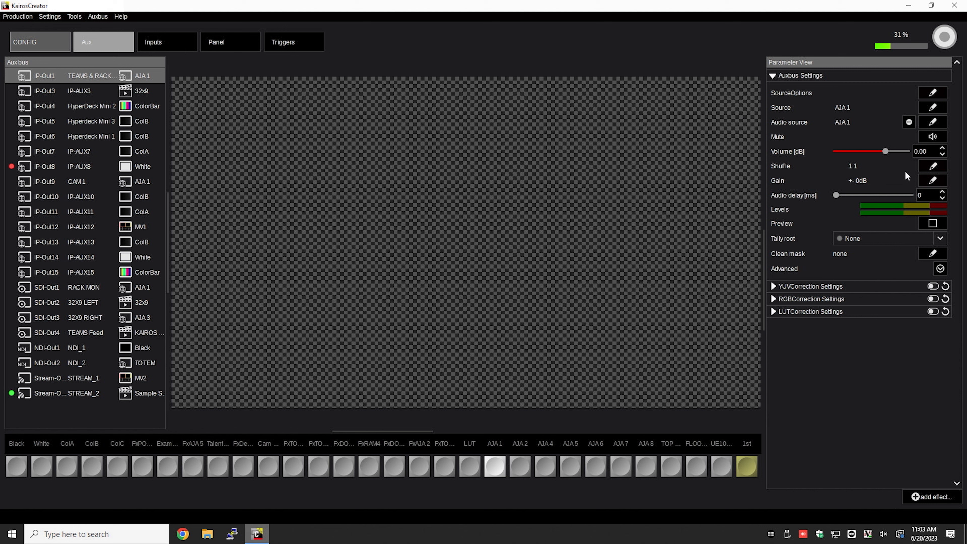
- Set the aux bus's channel gains to -6.0 dB for Ch 2 and 0.6 dB for Ch 1
{"action": "left_click", "coordinate": [933, 180]}
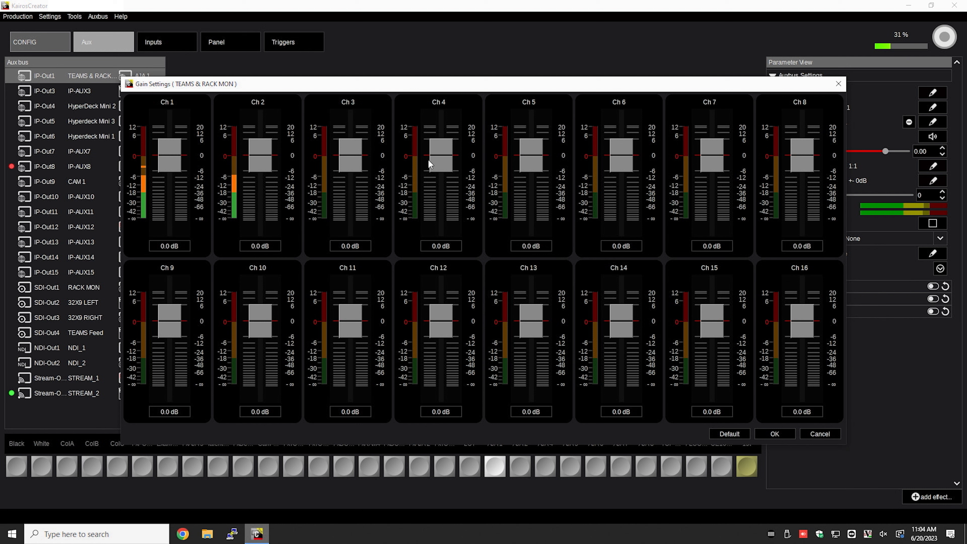
{"action": "left_click_drag", "start_coordinate": [261, 168], "coordinate": [262, 162]}
{"action": "left_click_drag", "start_coordinate": [262, 166], "coordinate": [263, 180]}
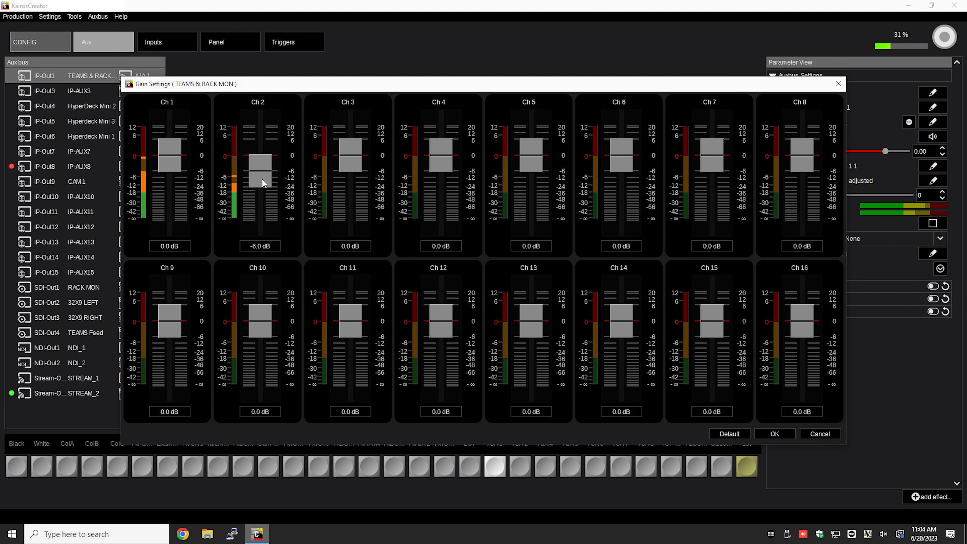
{"action": "left_click_drag", "start_coordinate": [166, 157], "coordinate": [166, 153]}
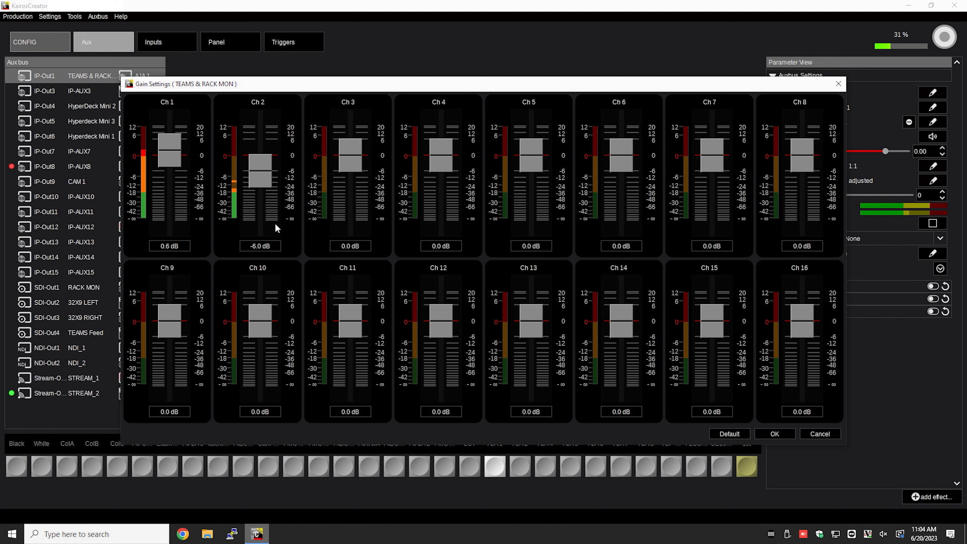
{"action": "left_click", "coordinate": [781, 436]}
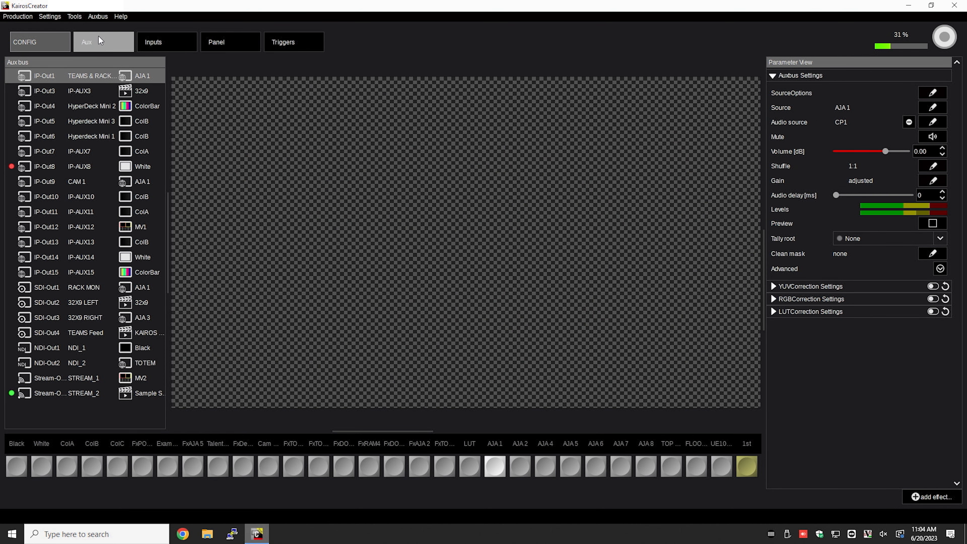
- Set the source of Channel 1 in the audio mixer to the clip player CP1
{"action": "left_click", "coordinate": [54, 43]}
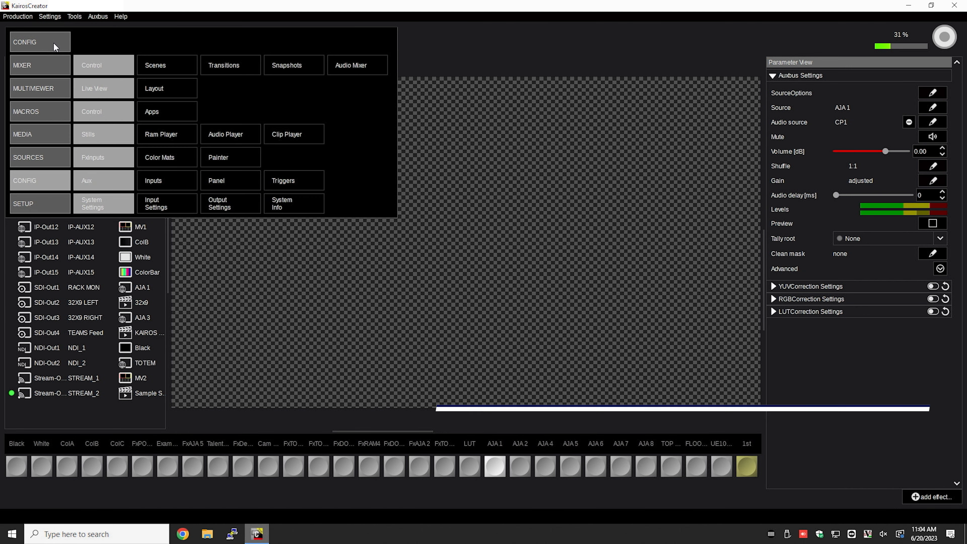
{"action": "left_click", "coordinate": [368, 68]}
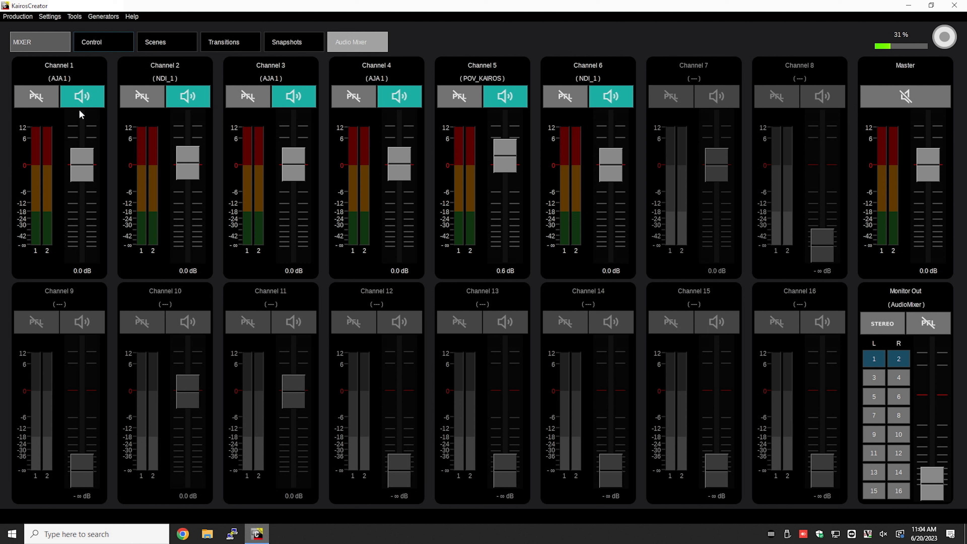
{"action": "right_click", "coordinate": [59, 134]}
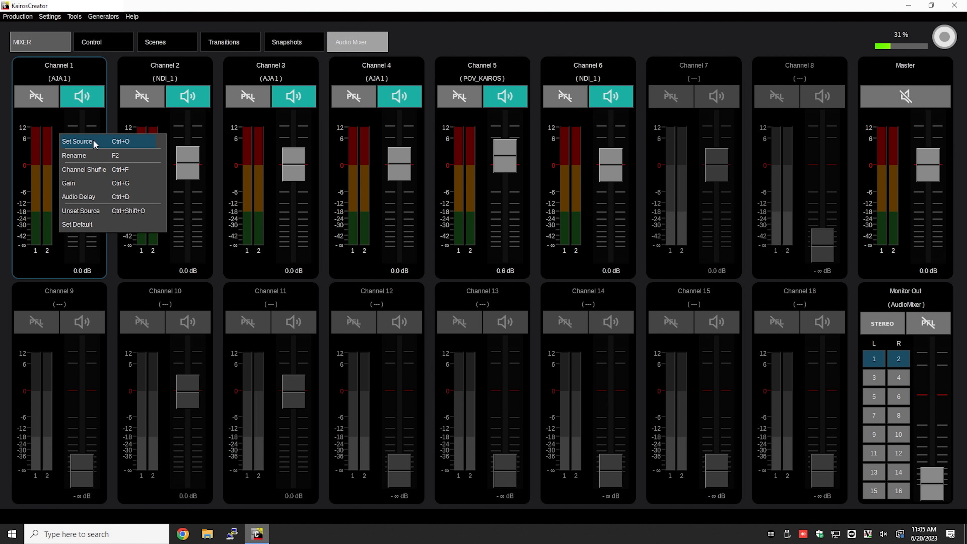
{"action": "left_click", "coordinate": [132, 142]}
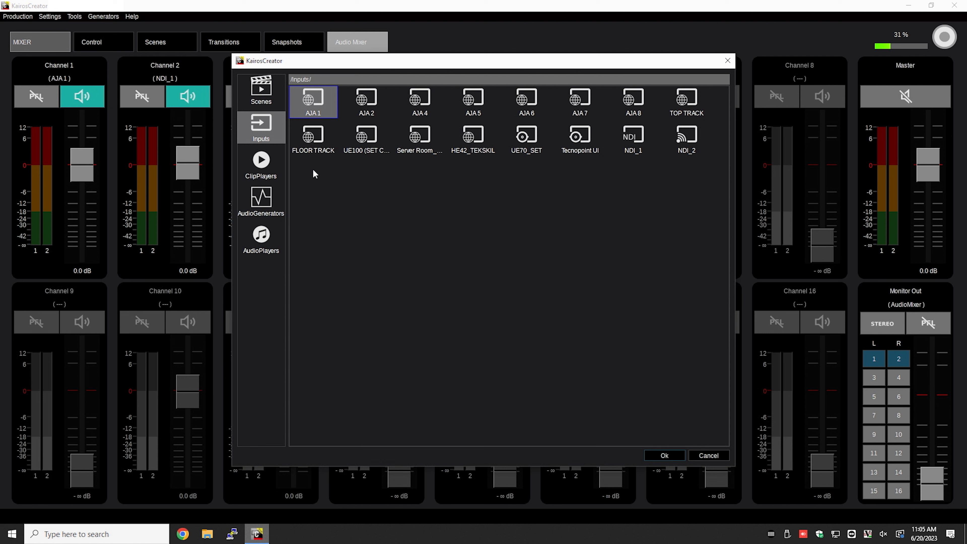
{"action": "left_click", "coordinate": [261, 164]}
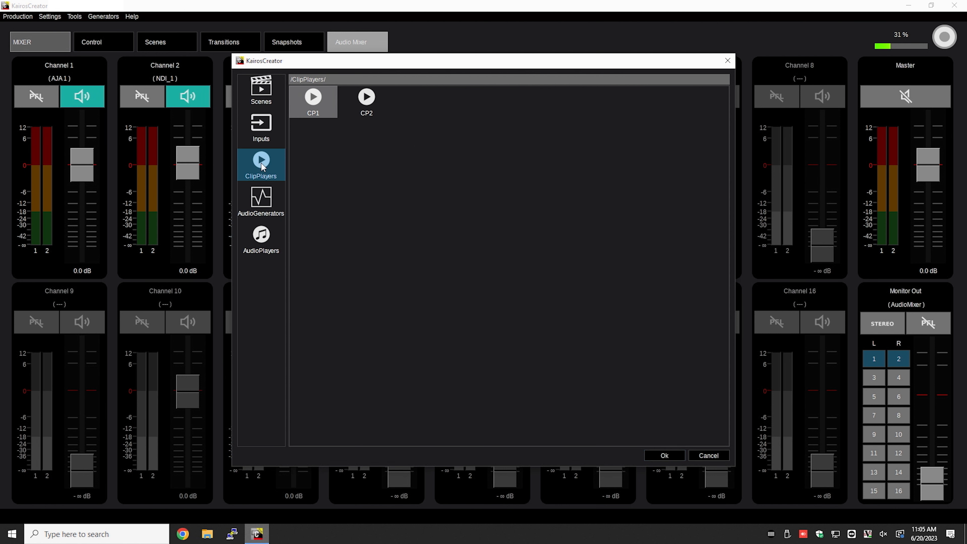
{"action": "left_click", "coordinate": [316, 110]}
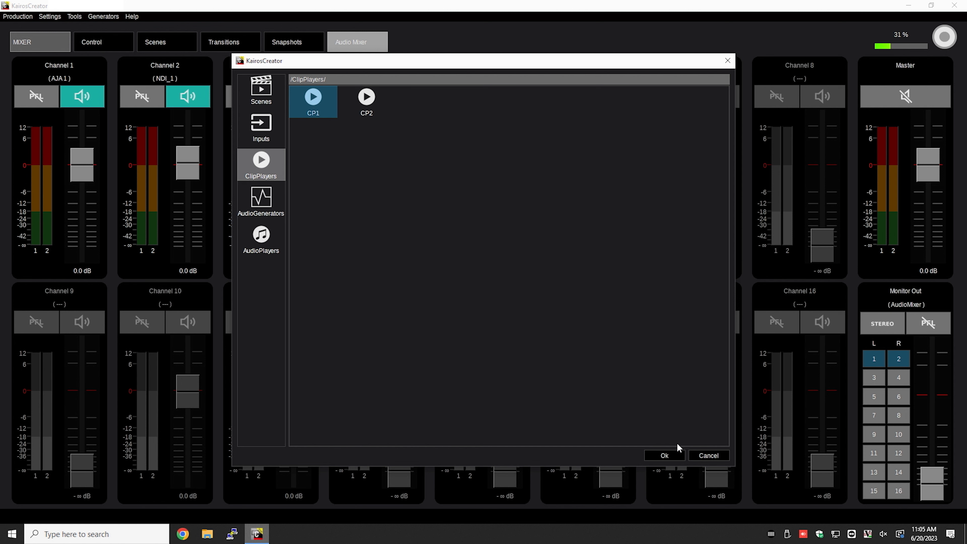
{"action": "left_click", "coordinate": [673, 456]}
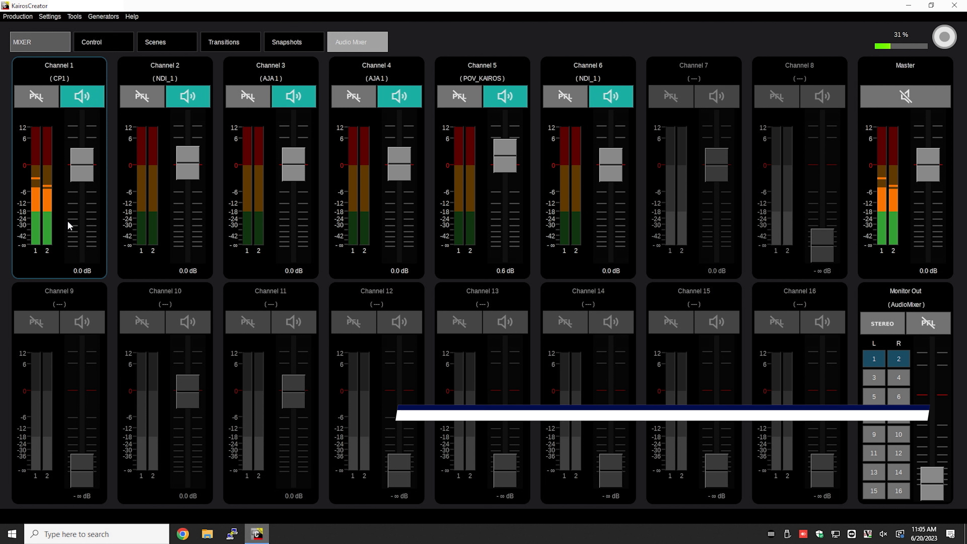
- Route input 4 to output 5 in the channel shuffle settings of audio mixer Channel 1
{"action": "right_click", "coordinate": [67, 224]}
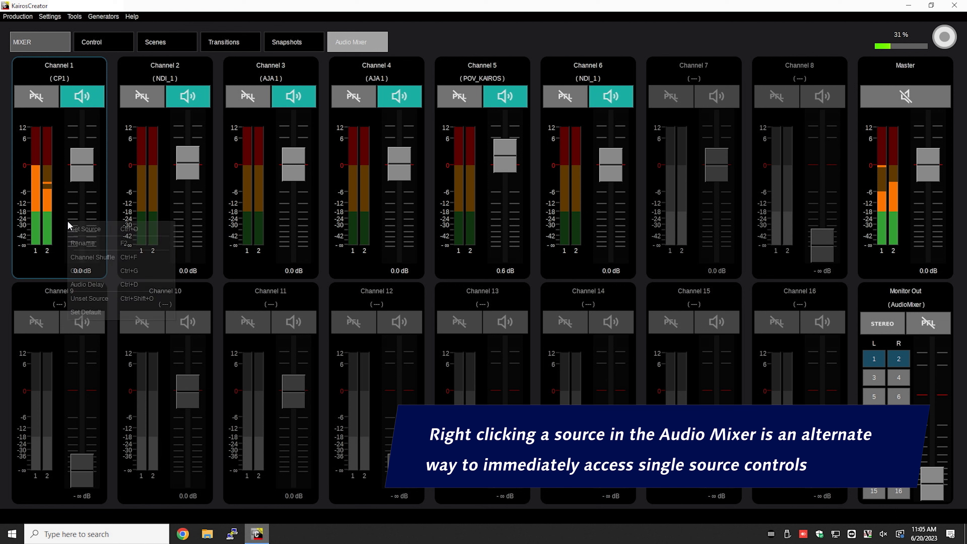
{"action": "left_click", "coordinate": [98, 255]}
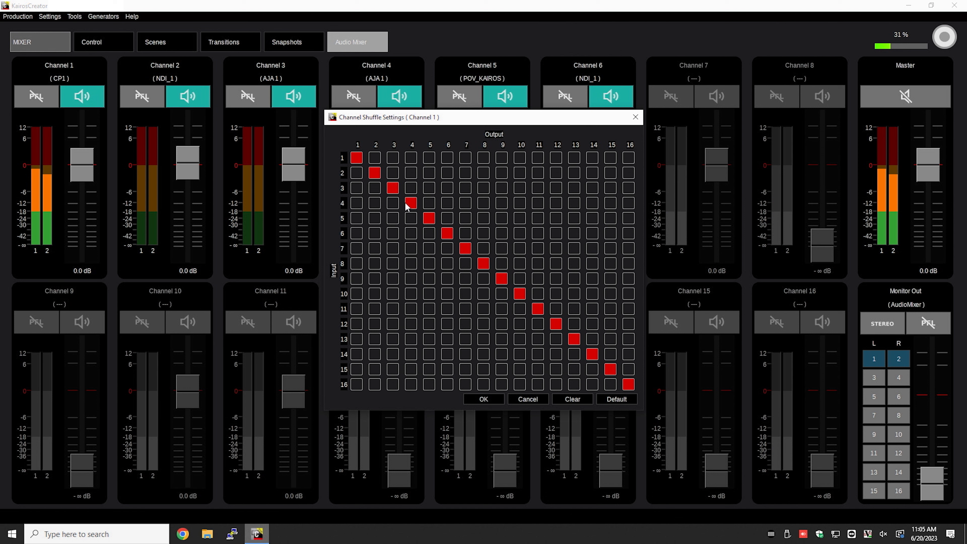
{"action": "left_click", "coordinate": [430, 203]}
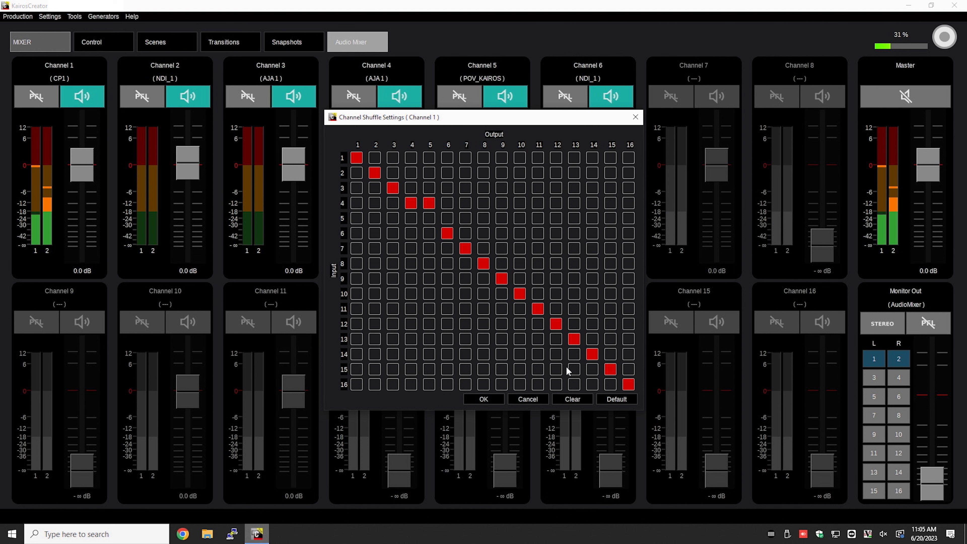
- Try a cleared shuffle matrix routing only input 1 to output 1 and input 2 to output 2, and restore the default mapping
{"action": "left_click", "coordinate": [587, 401]}
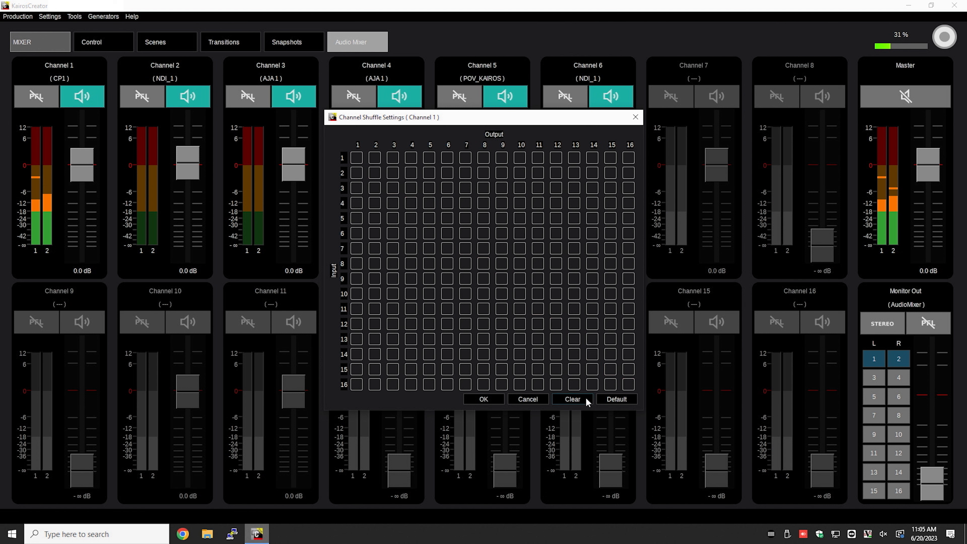
{"action": "left_click", "coordinate": [356, 158]}
{"action": "left_click", "coordinate": [374, 174]}
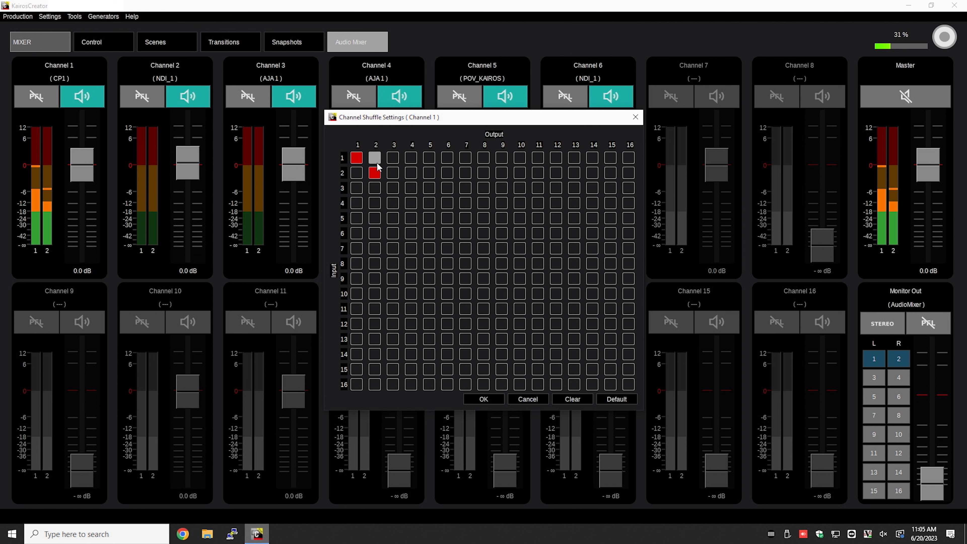
{"action": "left_click", "coordinate": [619, 400]}
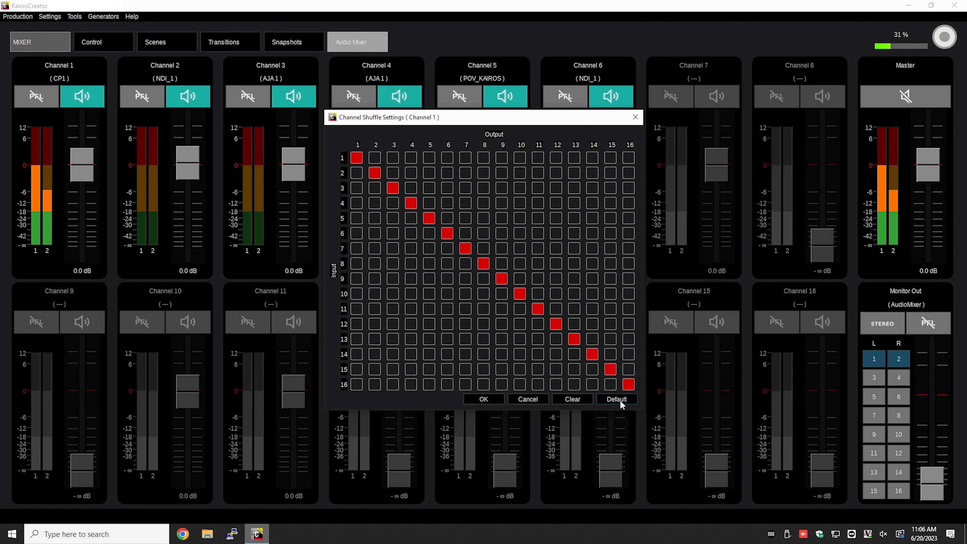
{"action": "left_click", "coordinate": [490, 401]}
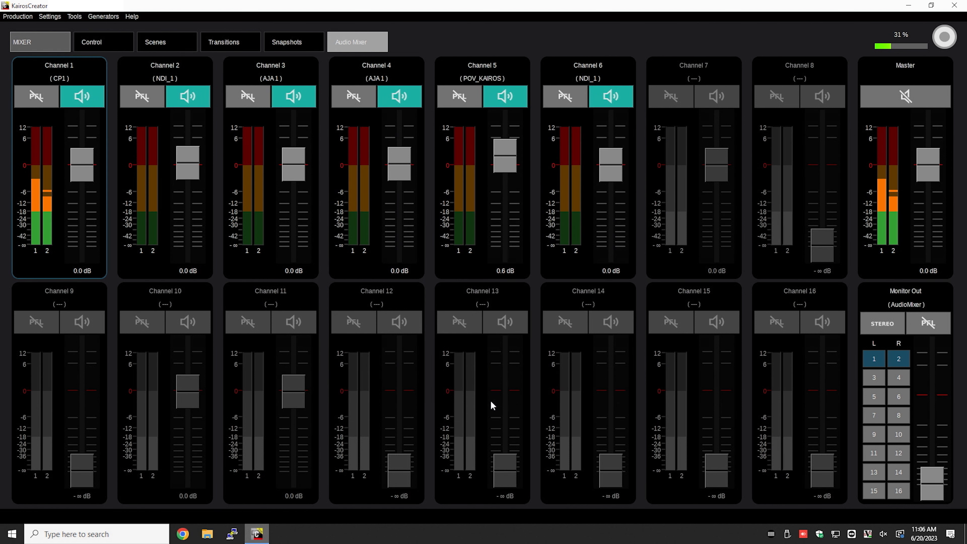
- Set the gains inside audio mixer Channel 1 to 4.8 dB for Ch 6 and -0.8 dB for Ch 3
{"action": "right_click", "coordinate": [47, 154]}
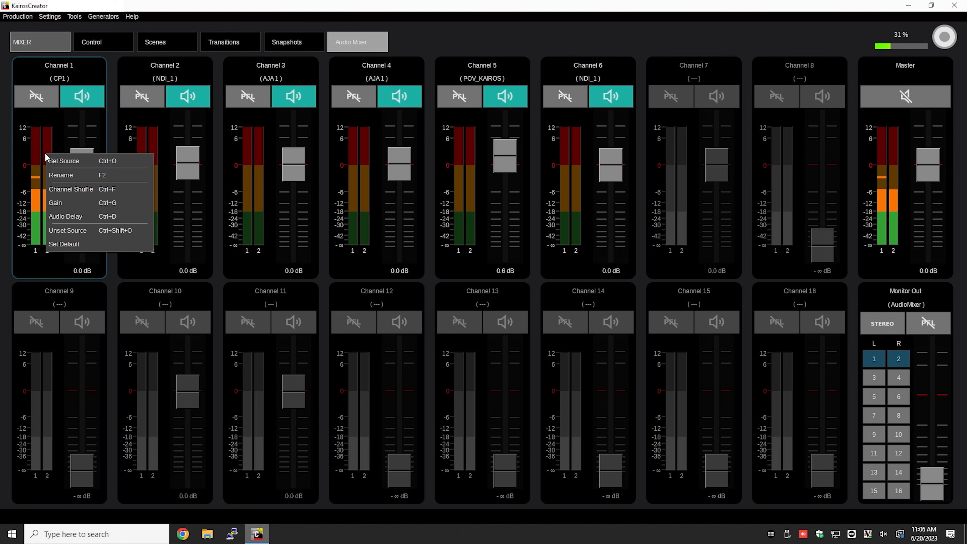
{"action": "left_click", "coordinate": [65, 204]}
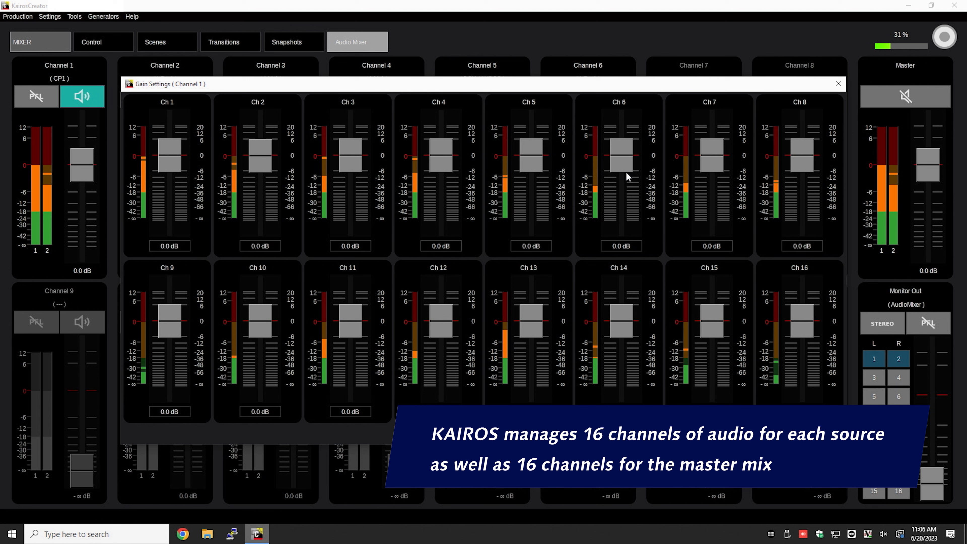
{"action": "left_click_drag", "start_coordinate": [622, 172], "coordinate": [629, 155]}
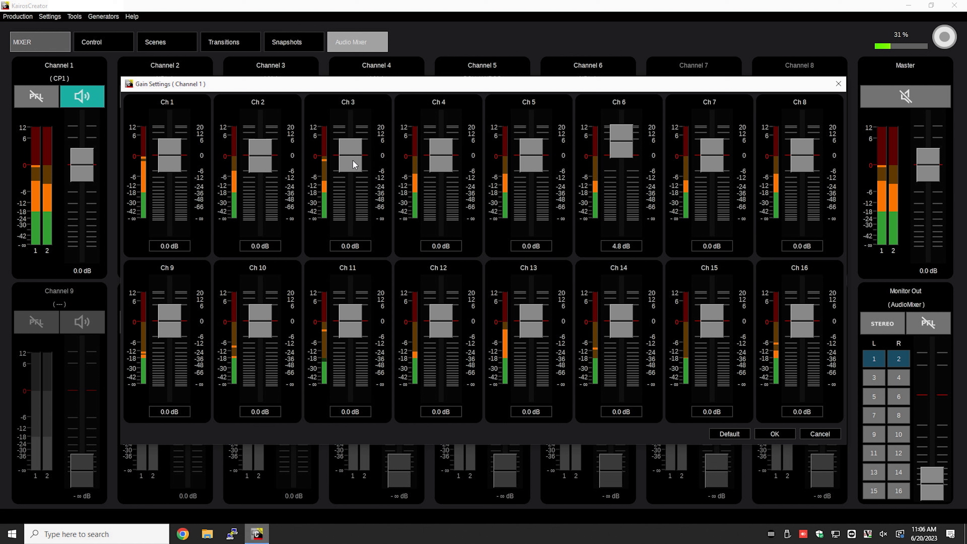
{"action": "left_click_drag", "start_coordinate": [353, 161], "coordinate": [355, 166]}
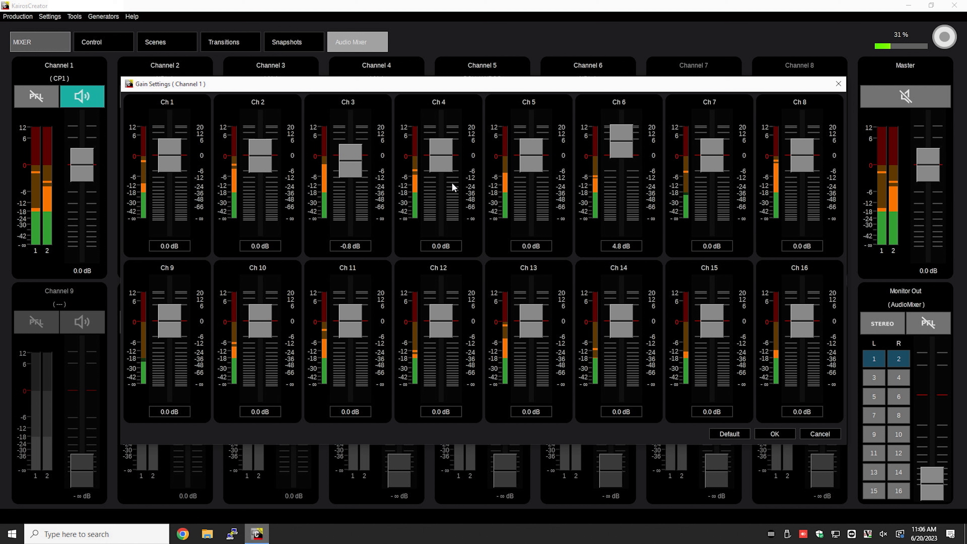
{"action": "left_click", "coordinate": [777, 437]}
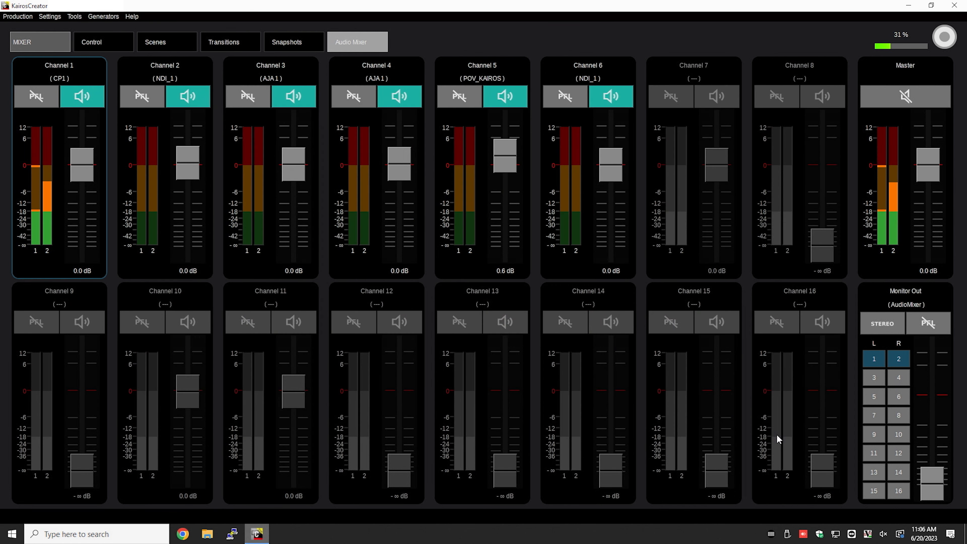
- Pull the Channel 1 fader far down, and bring it back up to -3.4 dB
{"action": "left_click_drag", "start_coordinate": [85, 168], "coordinate": [86, 233]}
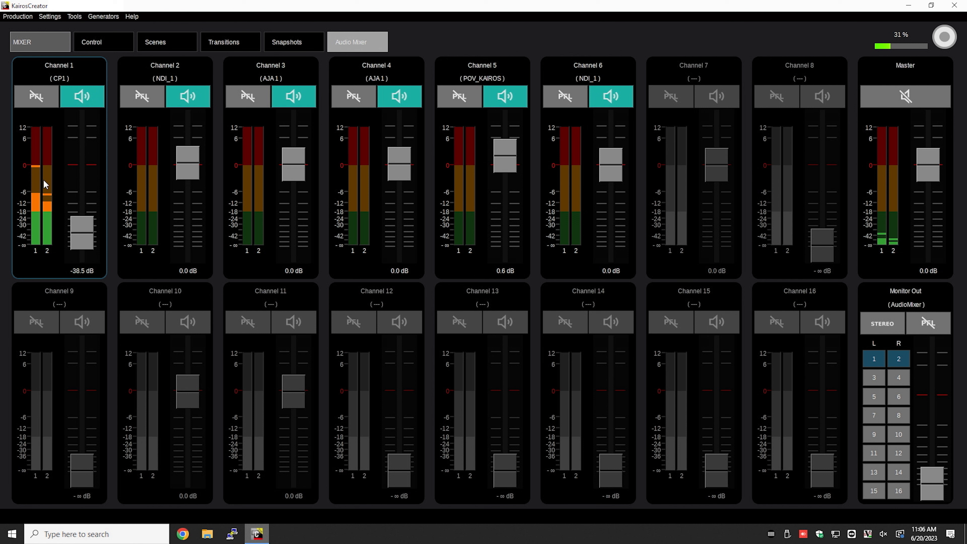
{"action": "left_click_drag", "start_coordinate": [84, 234], "coordinate": [83, 179]}
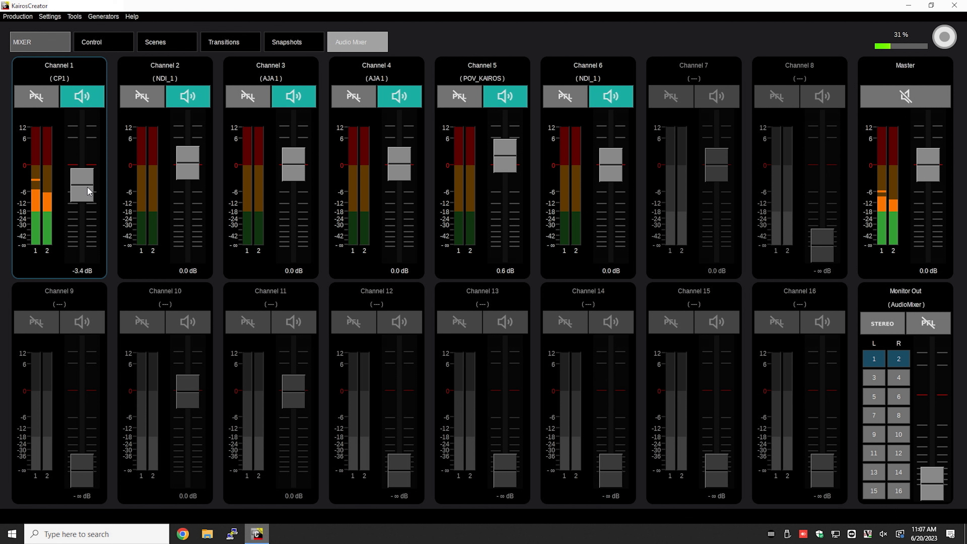
- Set the source of Channel 2 in the audio mixer to the audio player AP1
{"action": "right_click", "coordinate": [154, 176]}
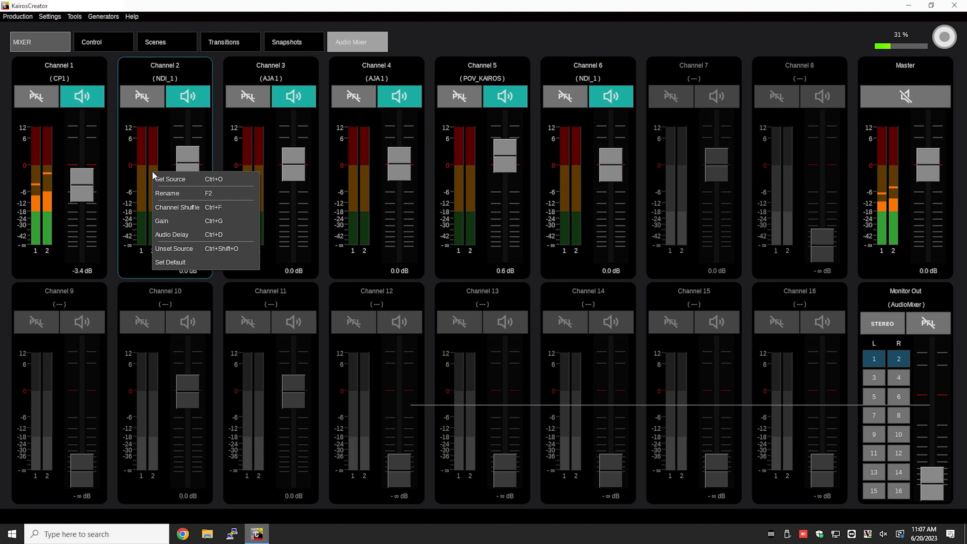
{"action": "left_click", "coordinate": [166, 179]}
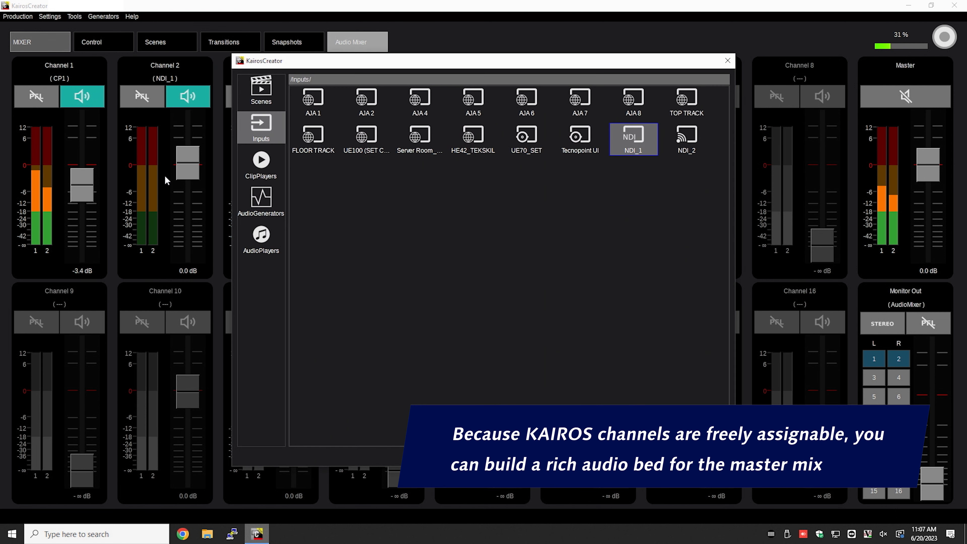
{"action": "left_click", "coordinate": [256, 236]}
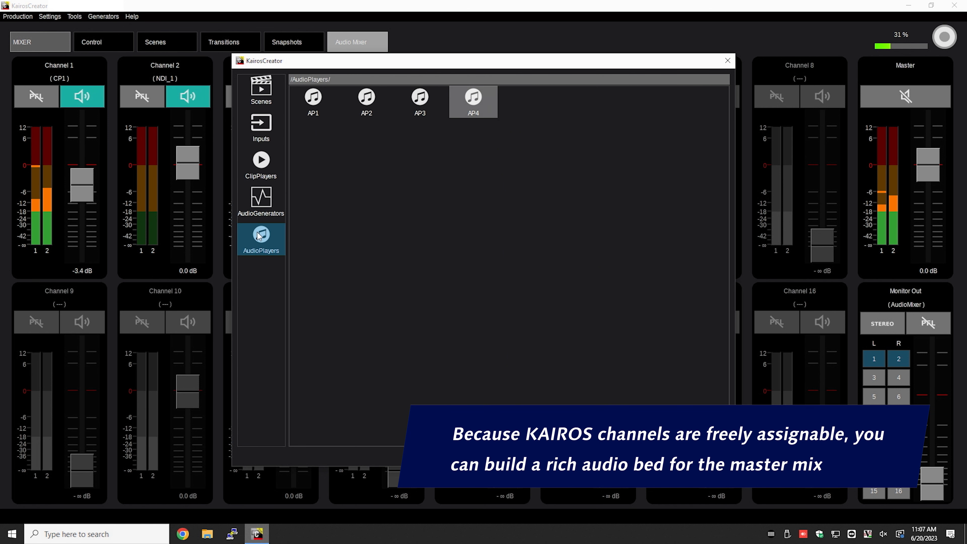
{"action": "left_click", "coordinate": [310, 106]}
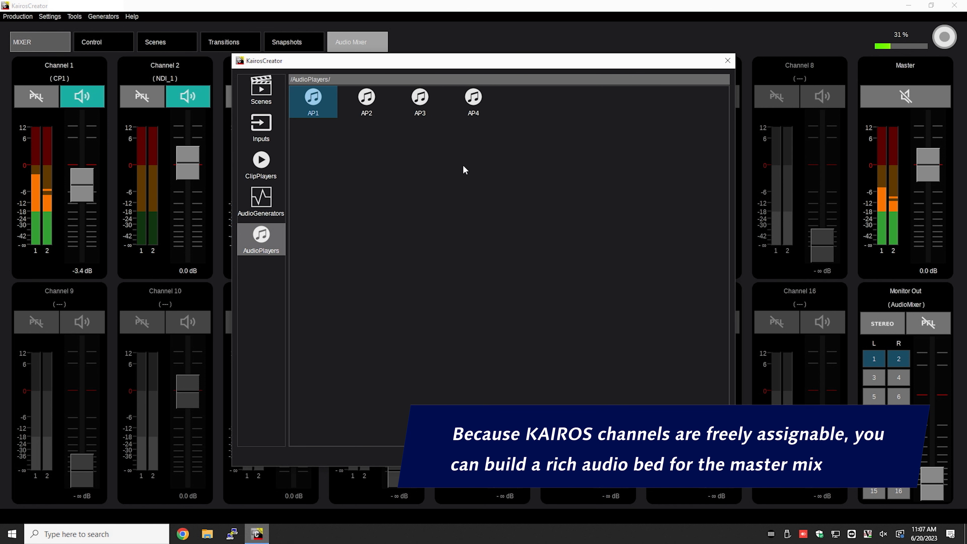
{"action": "left_click", "coordinate": [682, 456]}
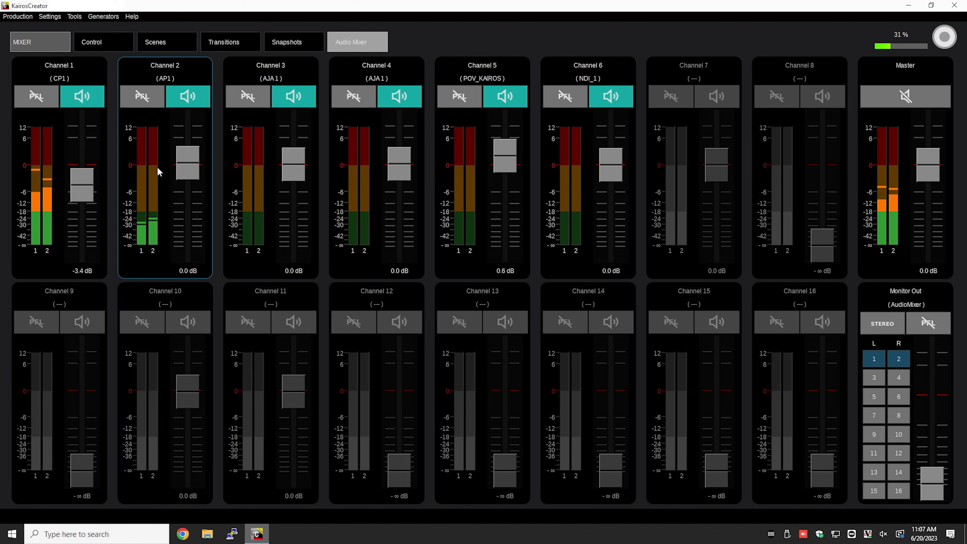
- Adjust the Channel 2 fader to sit at 0.0 dB, and briefly mute and unmute the channel
{"action": "mouse_move", "coordinate": [189, 162]}
{"action": "left_mouse_down"}
{"action": "mouse_move", "coordinate": [185, 227]}
{"action": "mouse_move", "coordinate": [188, 141]}
{"action": "mouse_move", "coordinate": [187, 209]}
{"action": "mouse_move", "coordinate": [189, 169]}
{"action": "left_mouse_up"}
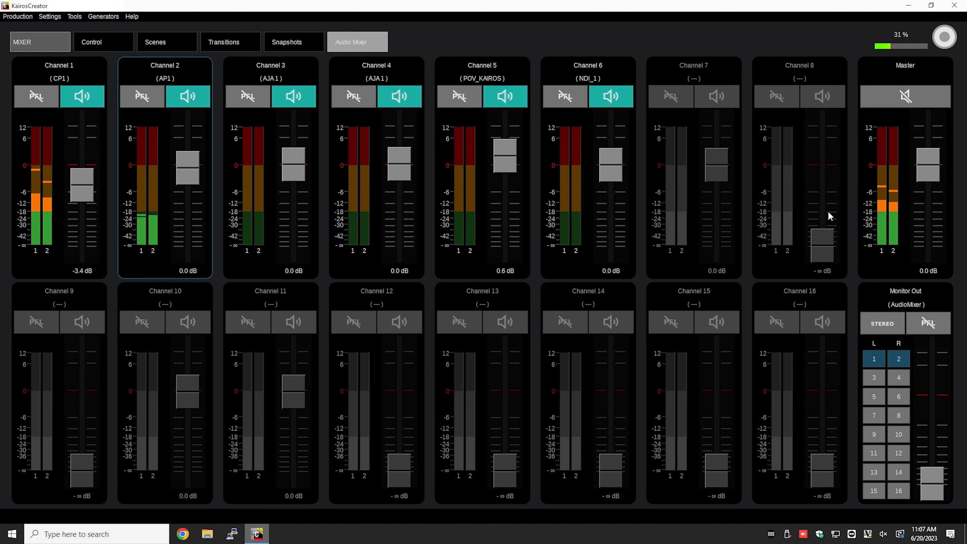
{"action": "right_click", "coordinate": [159, 205]}
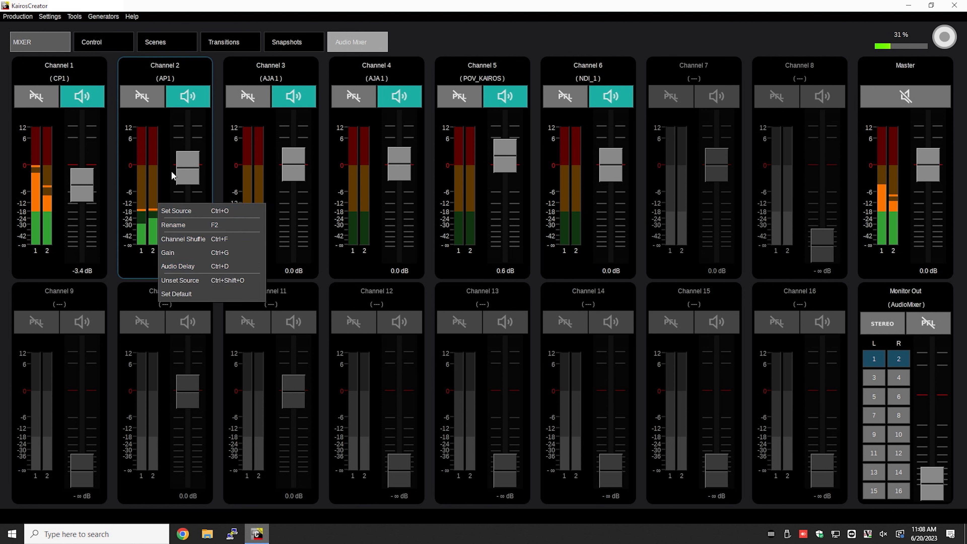
{"action": "left_click", "coordinate": [182, 167]}
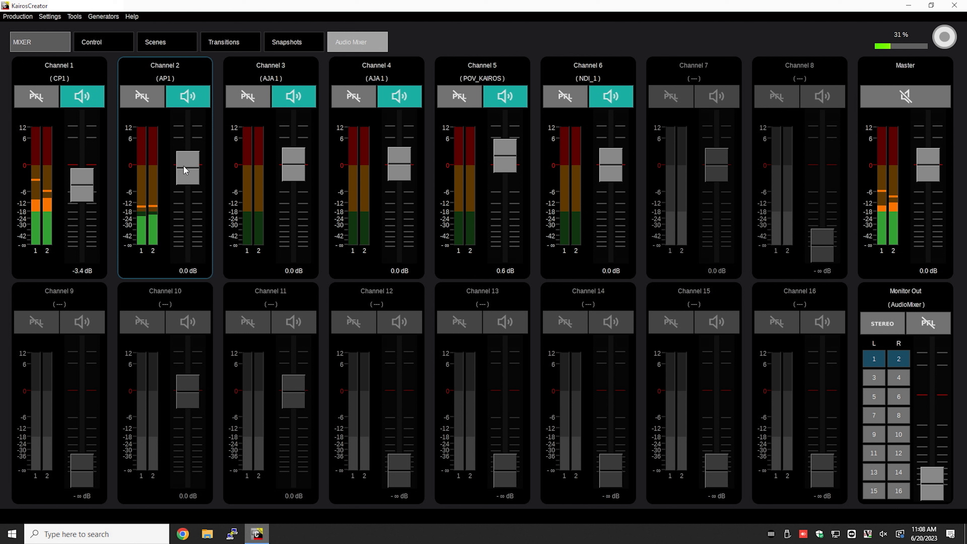
{"action": "mouse_move", "coordinate": [184, 170]}
{"action": "left_mouse_down"}
{"action": "mouse_move", "coordinate": [186, 177]}
{"action": "mouse_move", "coordinate": [187, 166]}
{"action": "left_mouse_up"}
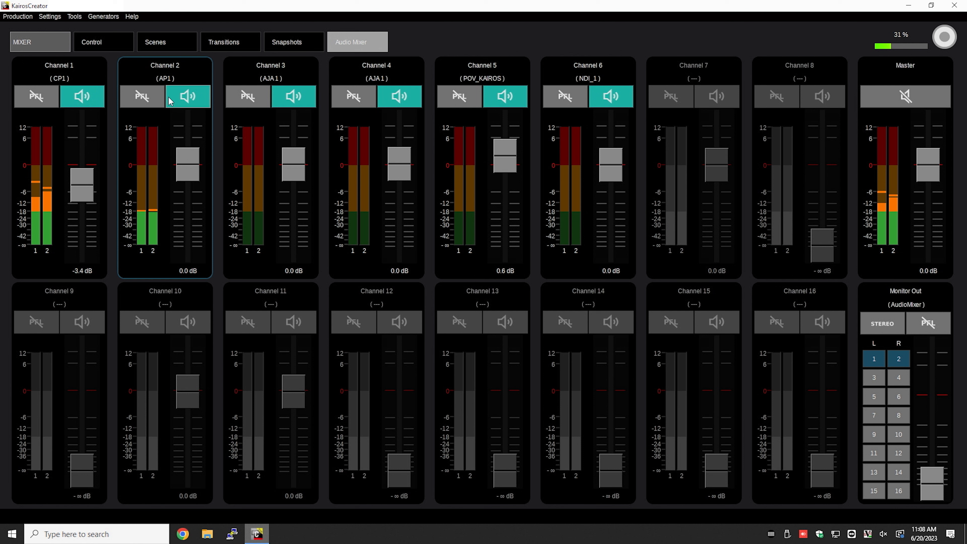
{"action": "left_click", "coordinate": [190, 101]}
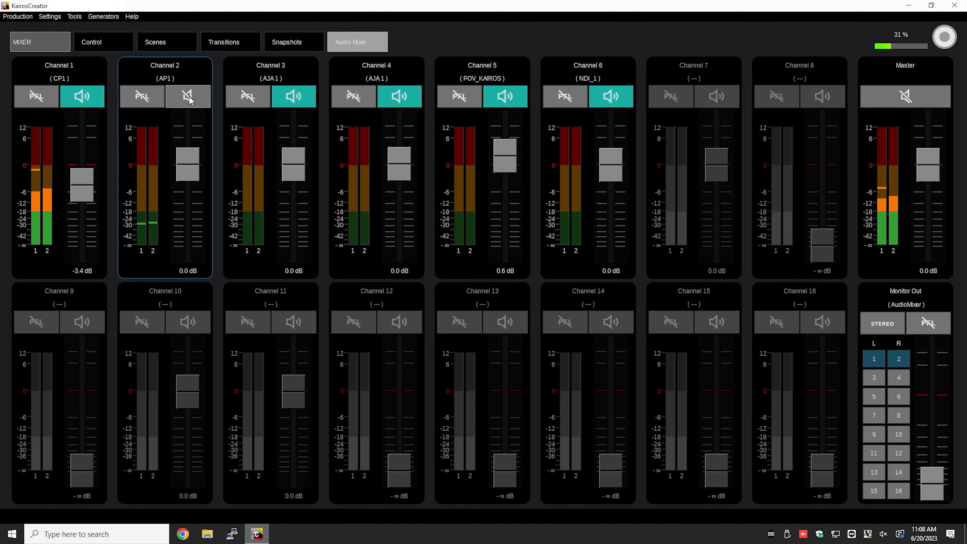
{"action": "left_click", "coordinate": [191, 100]}
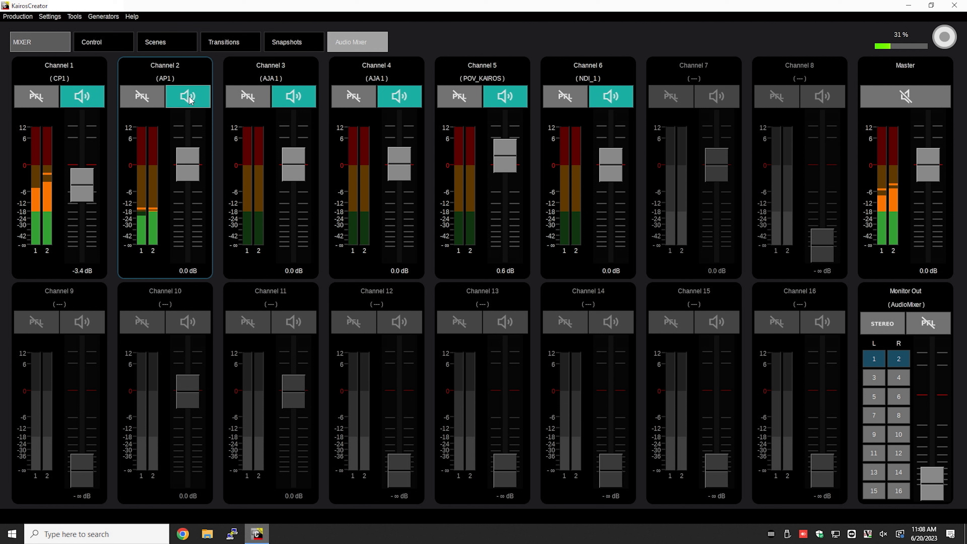
- Enable pre-fader listening (PFL) on Channel 2 and raise the Monitor Out fader to its red reference mark
{"action": "left_click", "coordinate": [141, 99]}
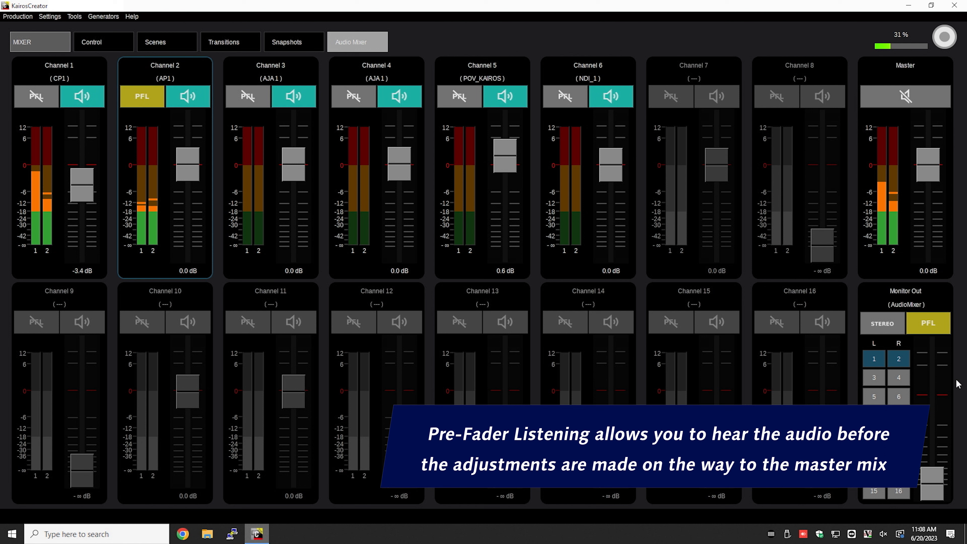
{"action": "left_click_drag", "start_coordinate": [938, 492], "coordinate": [941, 404]}
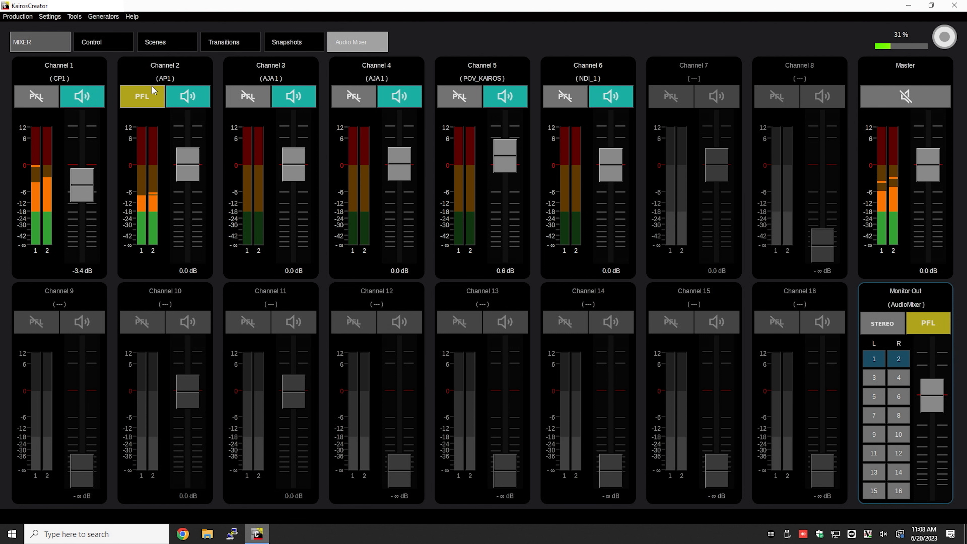
- Mute Channel 2 while its PFL is active, and unmute it again
{"action": "left_click", "coordinate": [189, 104]}
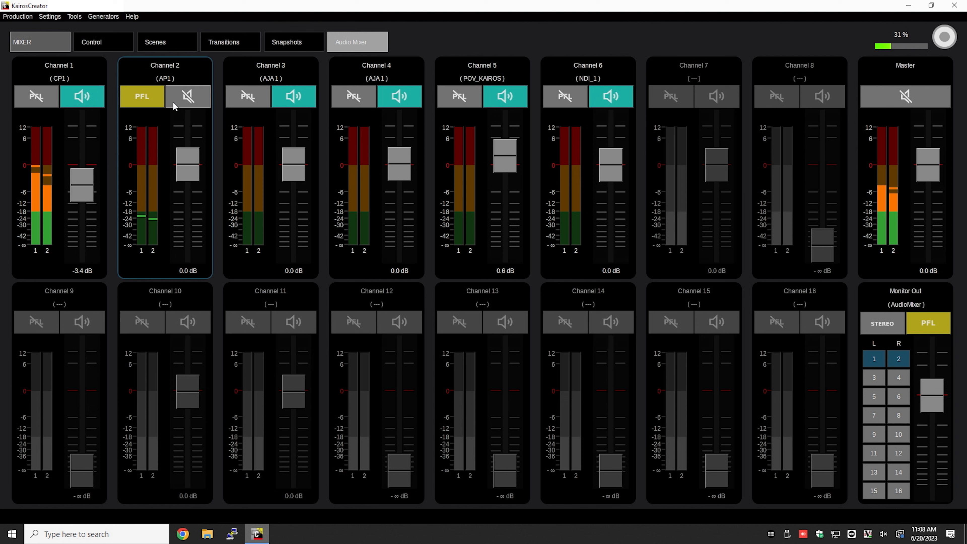
{"action": "left_click", "coordinate": [187, 99]}
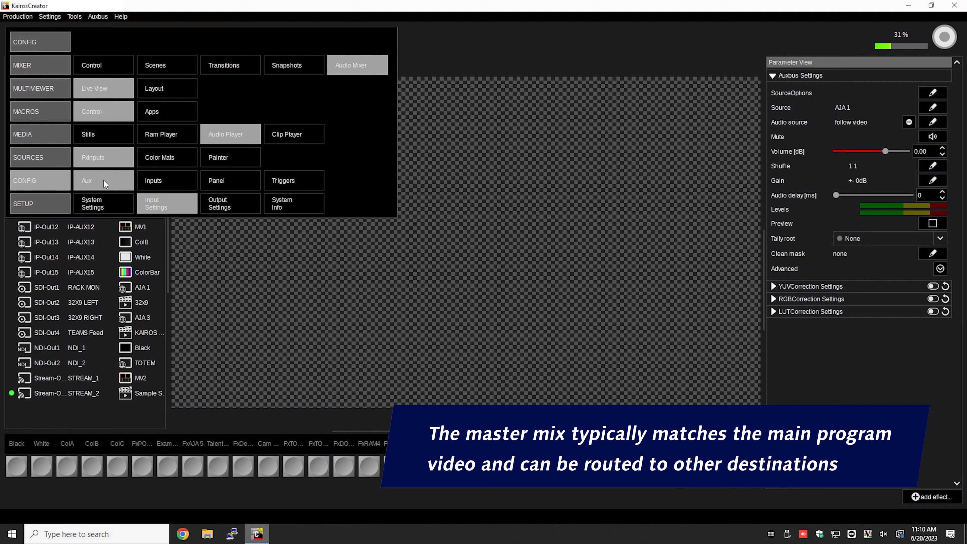
- Set the audio source of the IP-Out1 aux bus to AudioMixer in its Auxbus Settings
{"action": "left_click", "coordinate": [104, 180]}
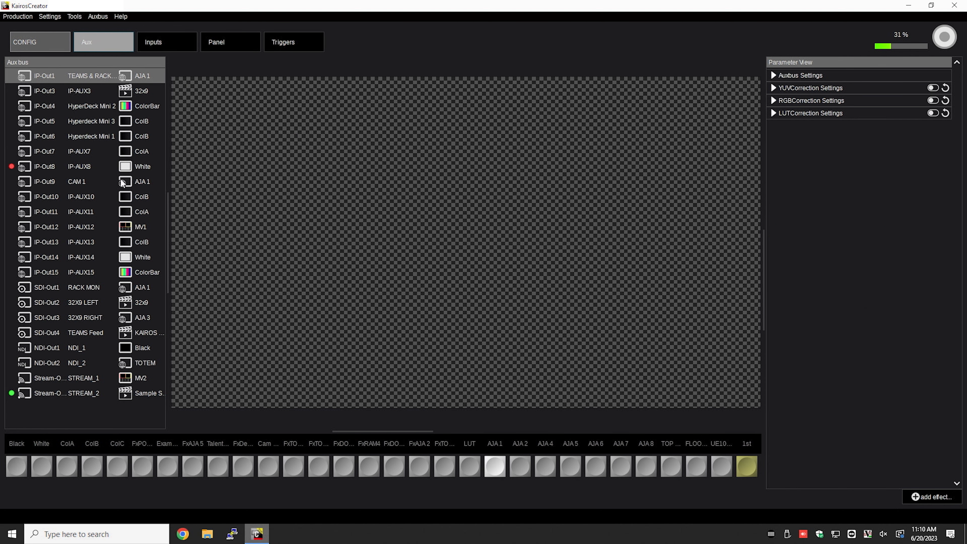
{"action": "left_click", "coordinate": [95, 79]}
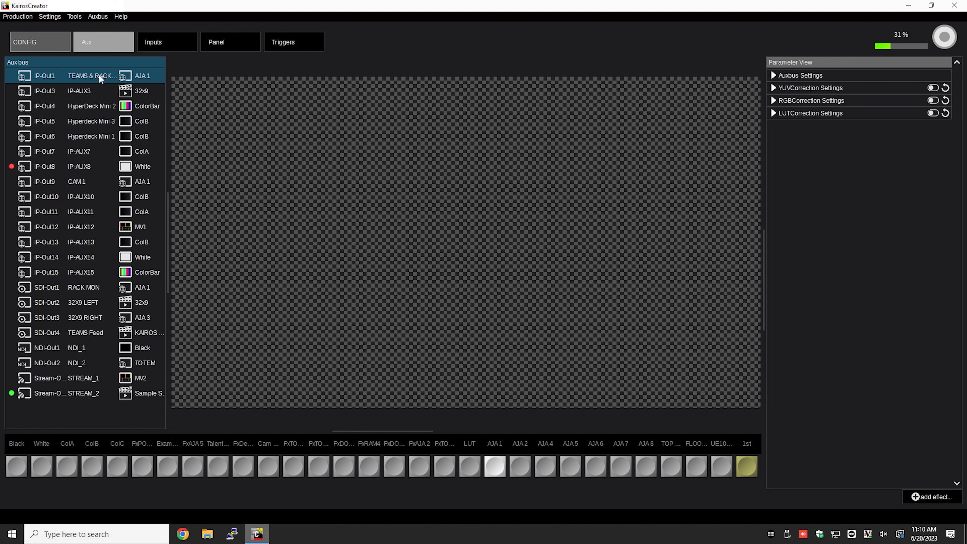
{"action": "left_click", "coordinate": [783, 76]}
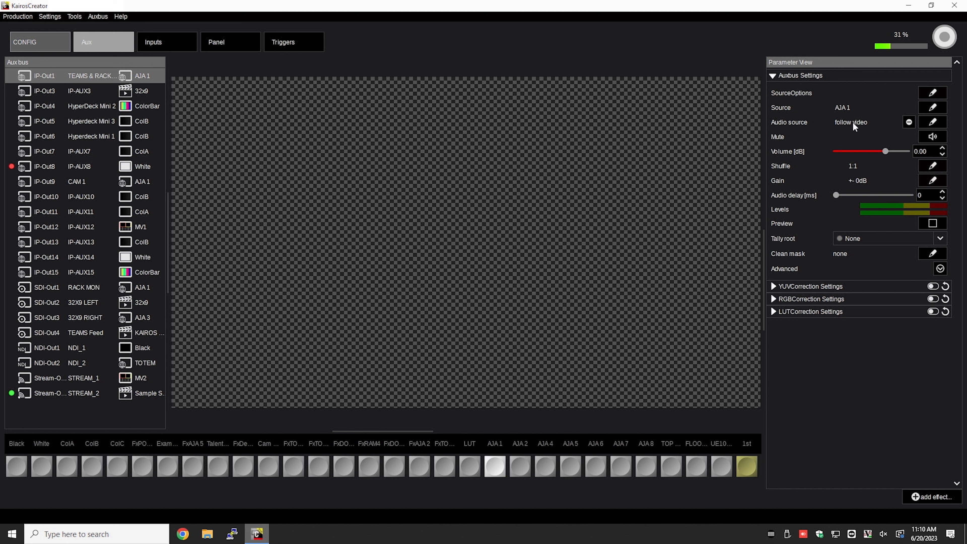
{"action": "left_click", "coordinate": [938, 123]}
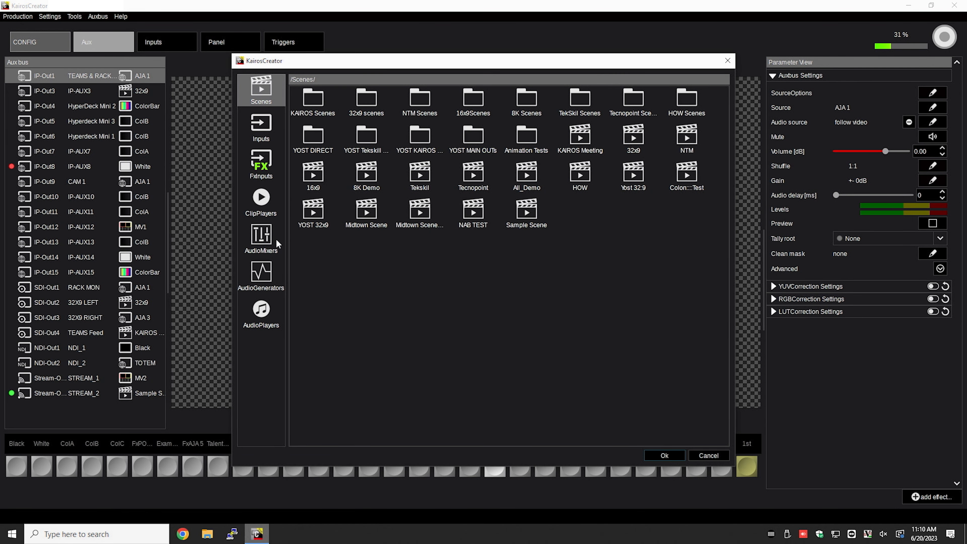
{"action": "left_click", "coordinate": [268, 241]}
{"action": "left_click", "coordinate": [324, 101]}
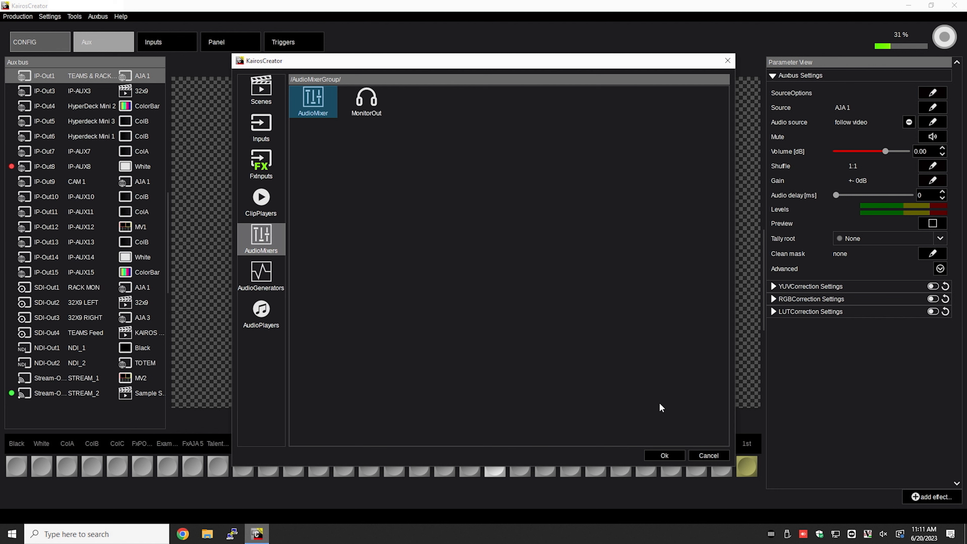
{"action": "left_click", "coordinate": [672, 457]}
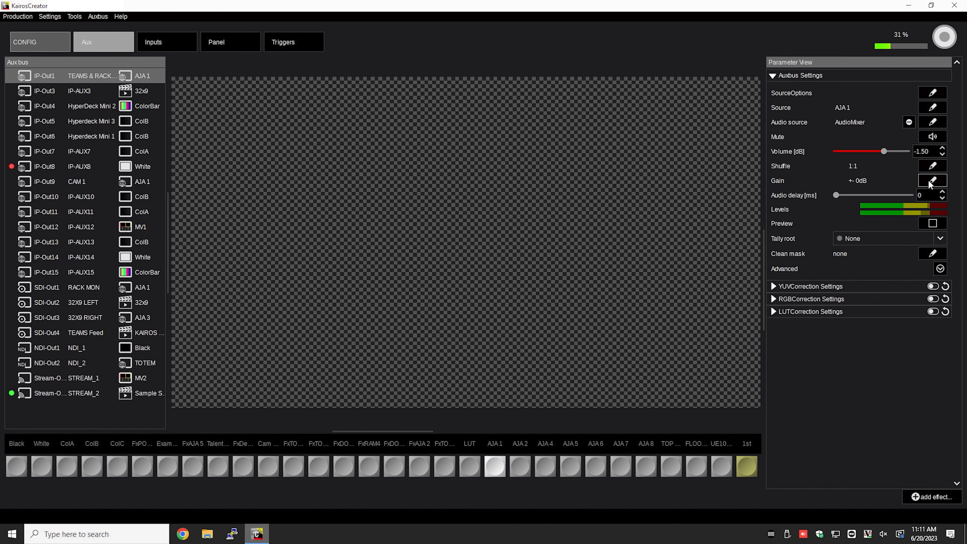
- Mute the audio of the IP-Out1 aux bus
{"action": "left_click", "coordinate": [936, 136]}
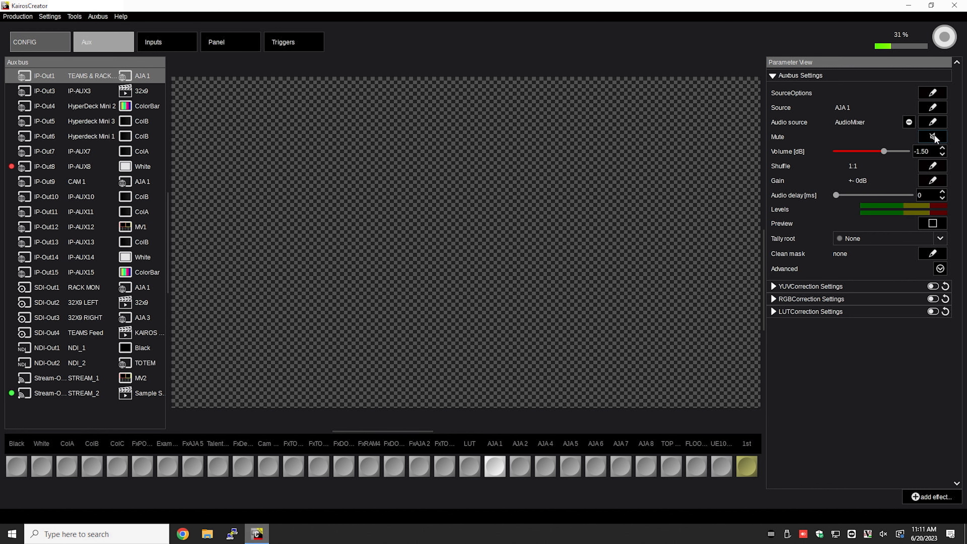